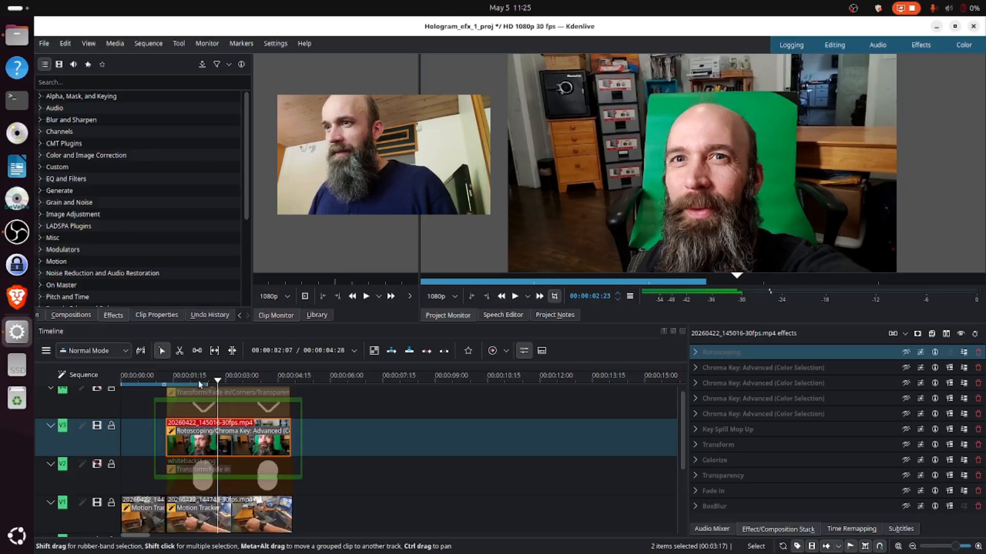
Move the playhead to 00:00:01:17, enable the green-screen clip's Rotoscoping effect and review its mode and feather settings
{"action": "left_click_drag", "start_coordinate": [196, 375], "coordinate": [174, 379]}
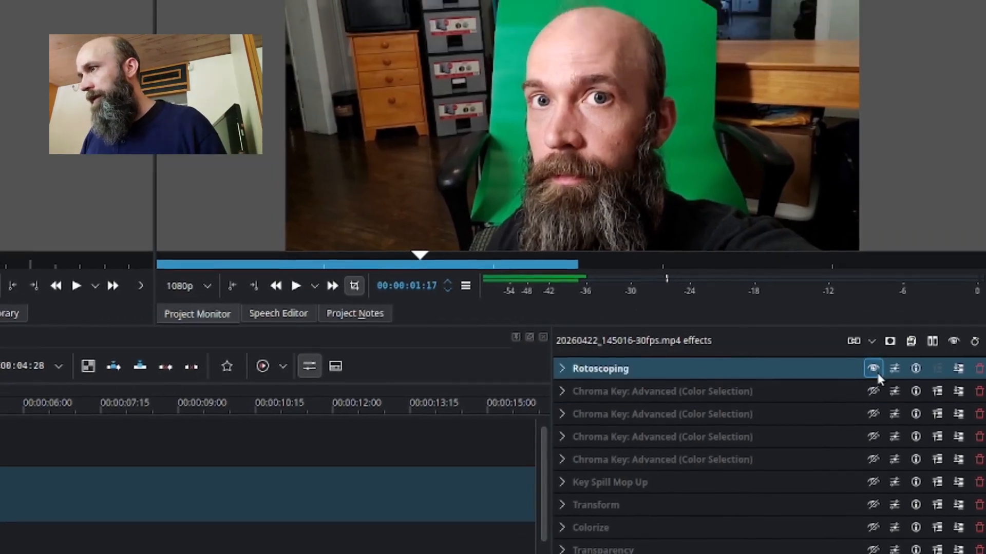
{"action": "left_click", "coordinate": [874, 339]}
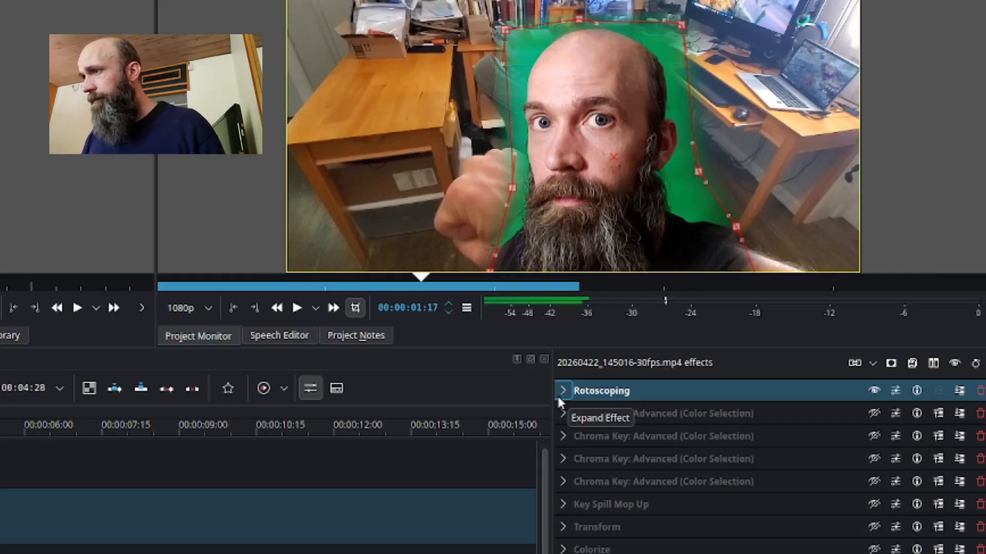
{"action": "left_click", "coordinate": [563, 391]}
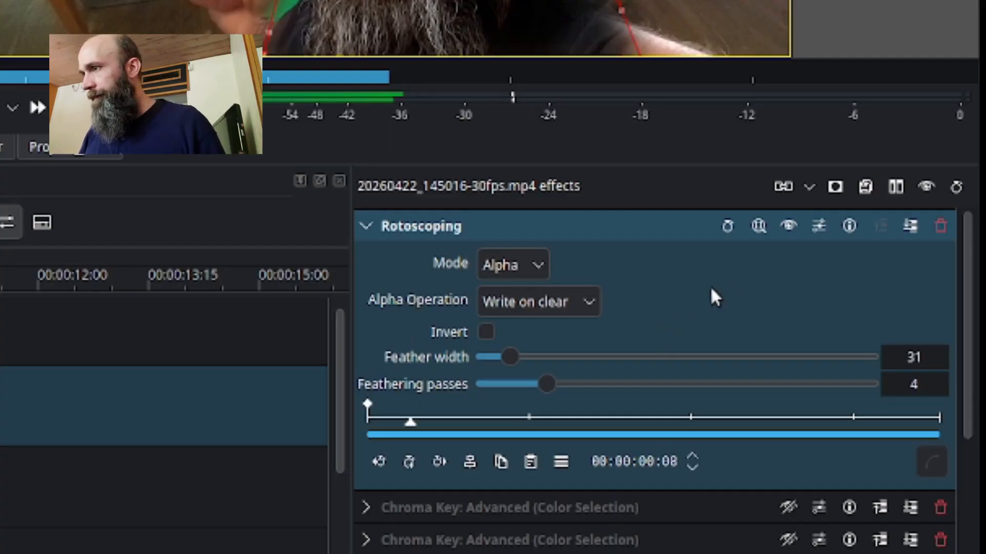
{"action": "left_click", "coordinate": [365, 226]}
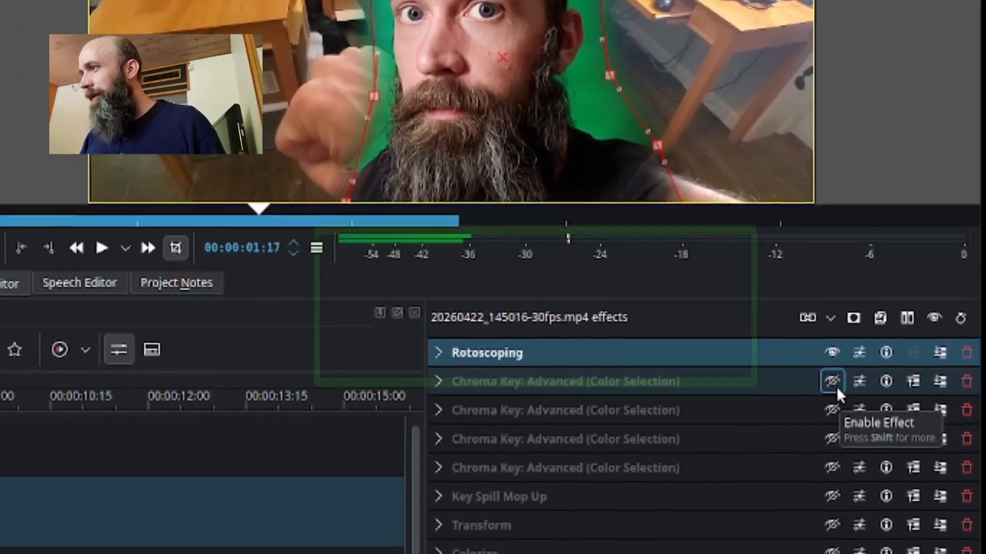
Enable the first Chroma Key: Advanced effect and review its selected colour, shape and delta settings
{"action": "left_click", "coordinate": [822, 333]}
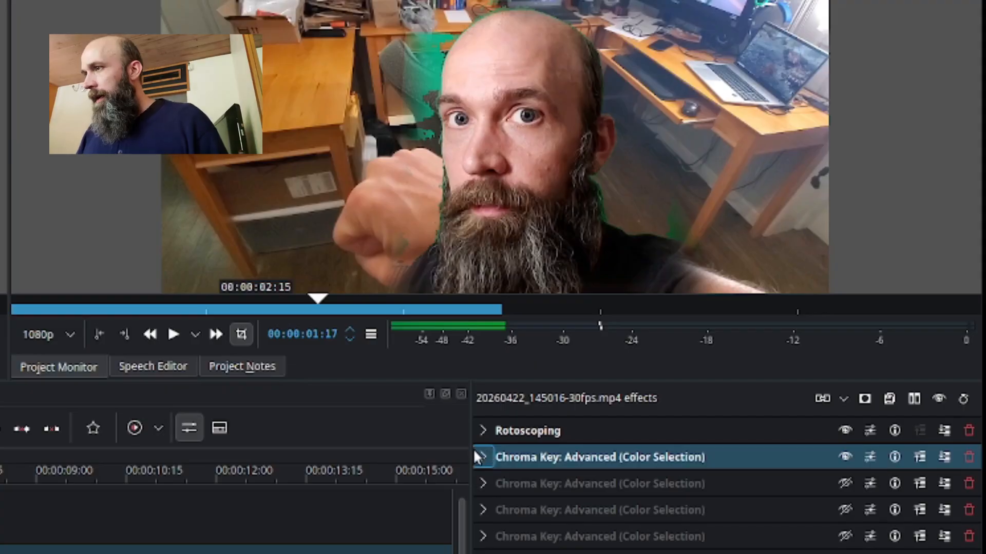
{"action": "left_click", "coordinate": [484, 460]}
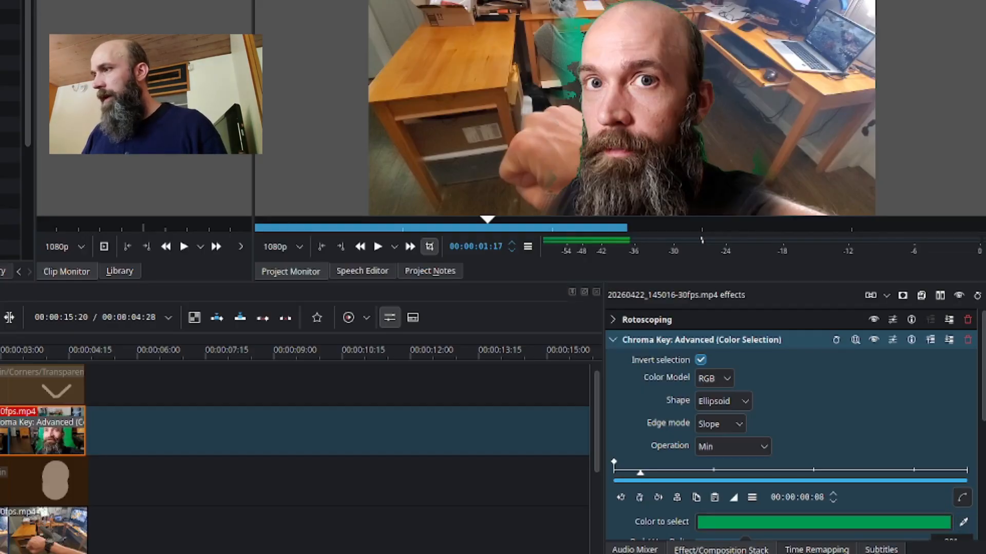
{"action": "left_click", "coordinate": [842, 521]}
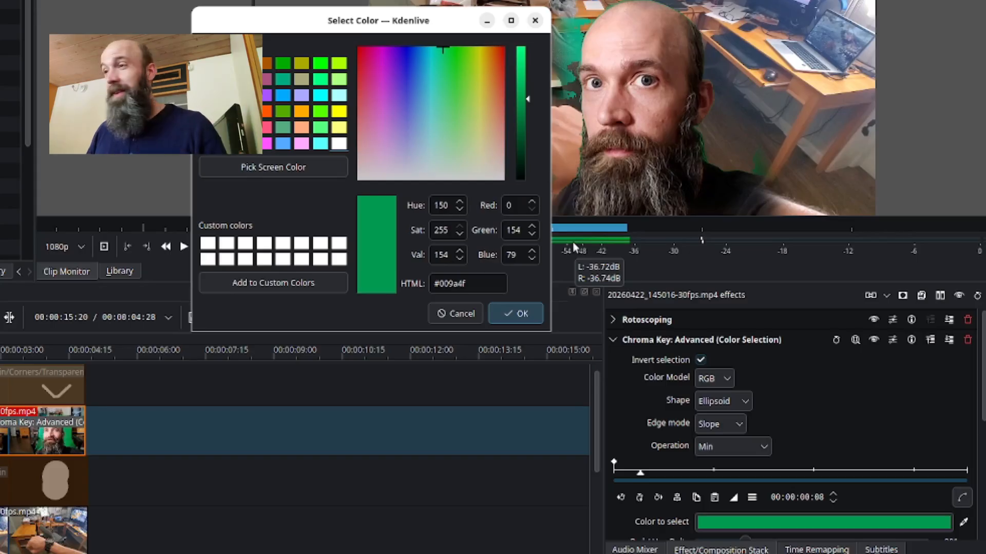
{"action": "left_click", "coordinate": [441, 313]}
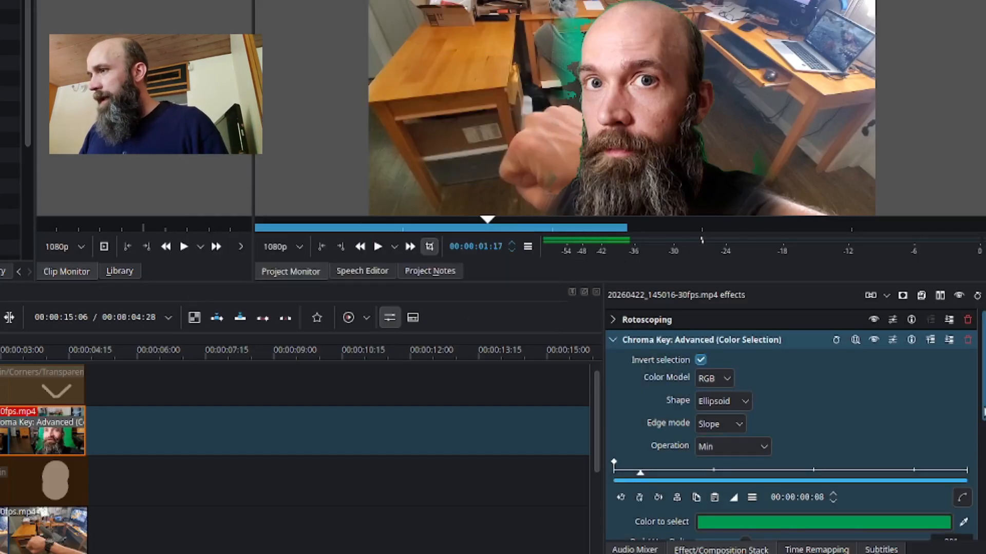
{"action": "scroll", "coordinate": [790, 426], "scroll_direction": "down", "scroll_amount": 2}
{"action": "scroll", "coordinate": [909, 462], "scroll_direction": "down", "scroll_amount": 1}
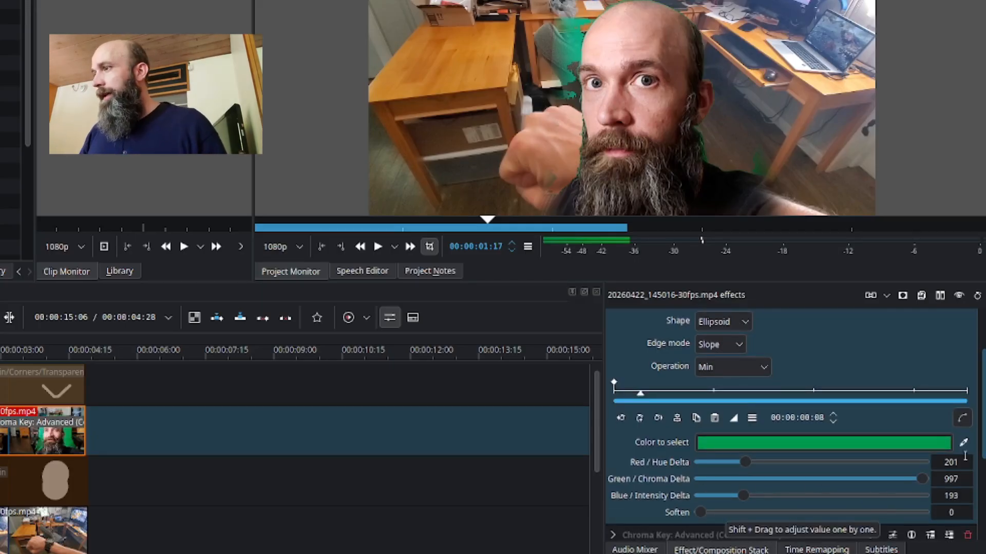
{"action": "scroll", "coordinate": [790, 426], "scroll_direction": "up", "scroll_amount": 3}
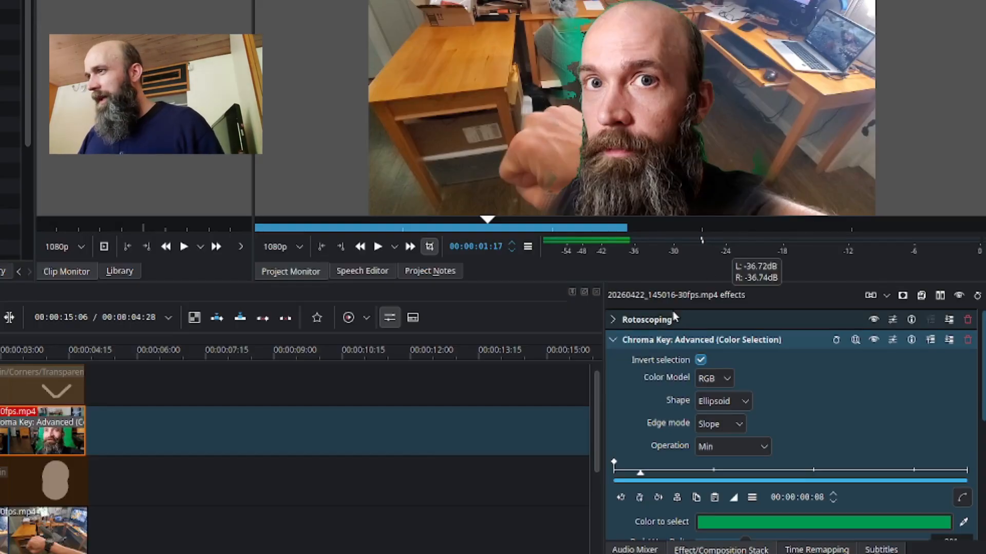
{"action": "left_click", "coordinate": [610, 342]}
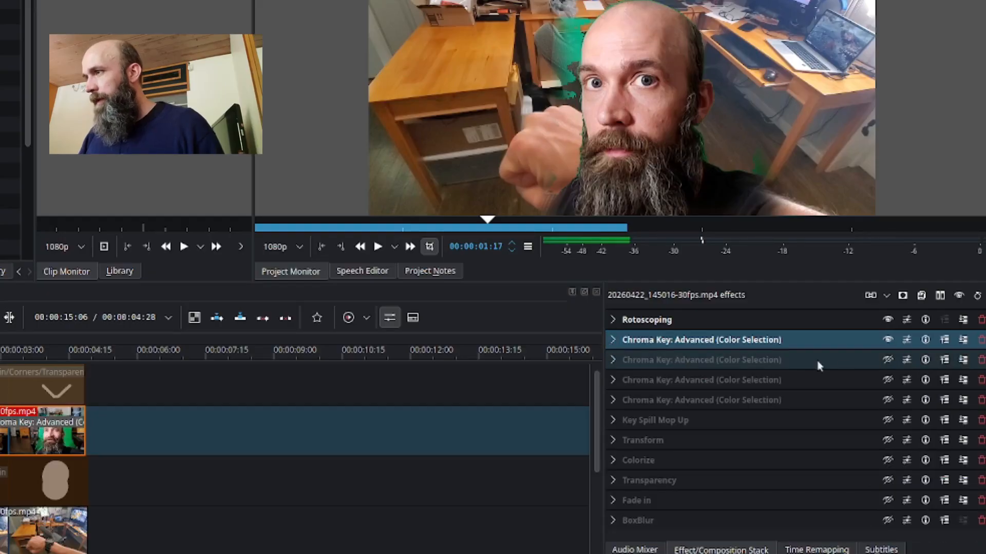
Enable the remaining three Chroma Key: Advanced effects on the green-screen clip
{"action": "left_click", "coordinate": [891, 361]}
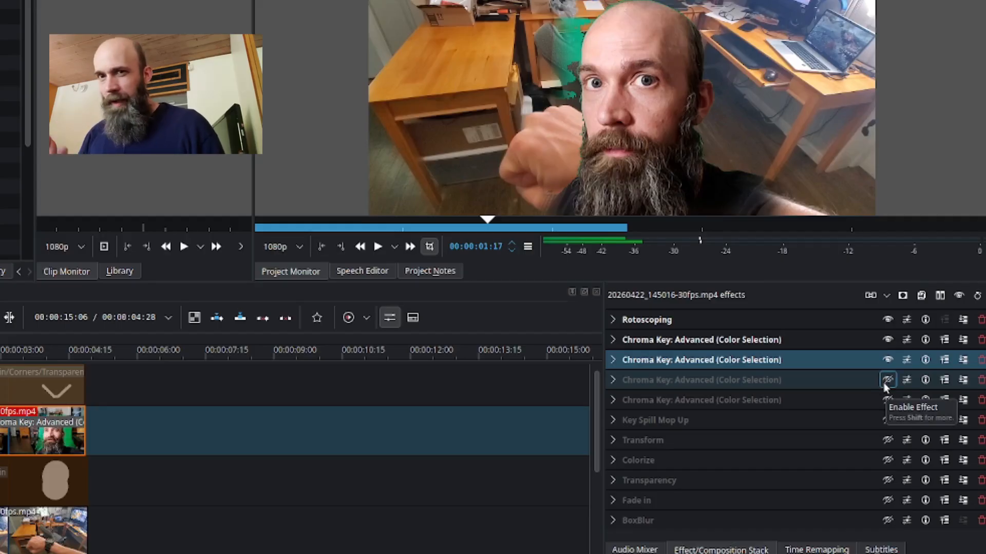
{"action": "left_click", "coordinate": [884, 381]}
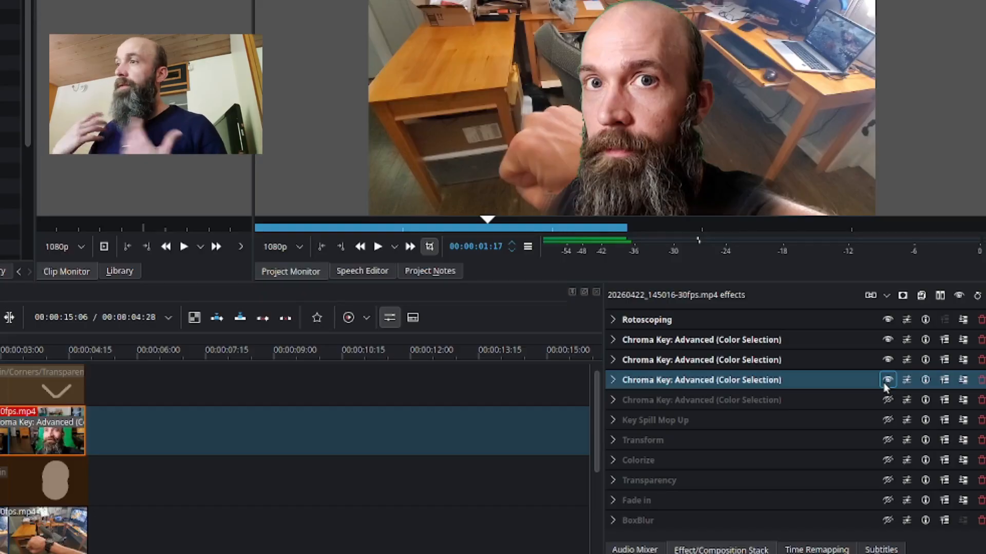
{"action": "left_click", "coordinate": [887, 400]}
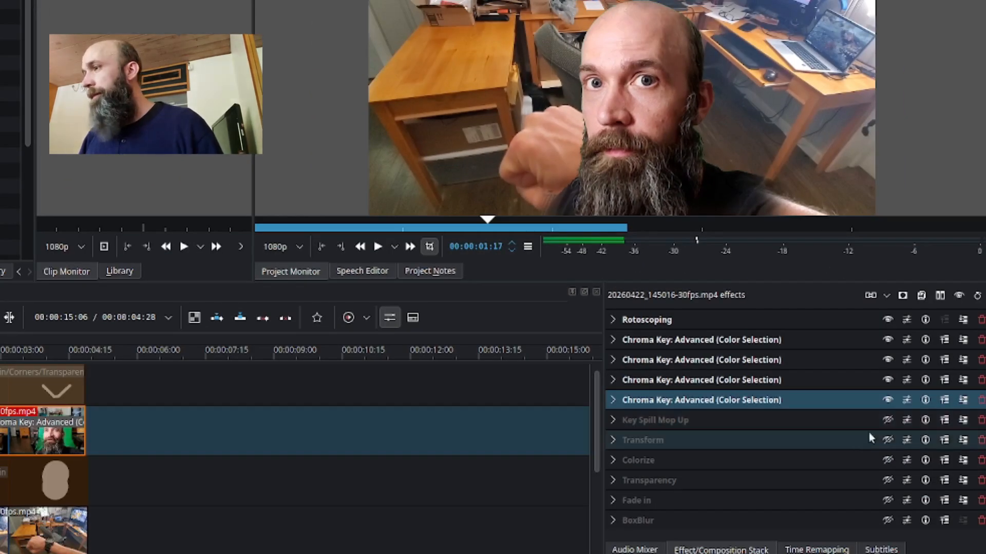
Enable the Key Spill Mop Up effect and review its operations, key and target colours, tolerance and amount settings
{"action": "left_click", "coordinate": [890, 421]}
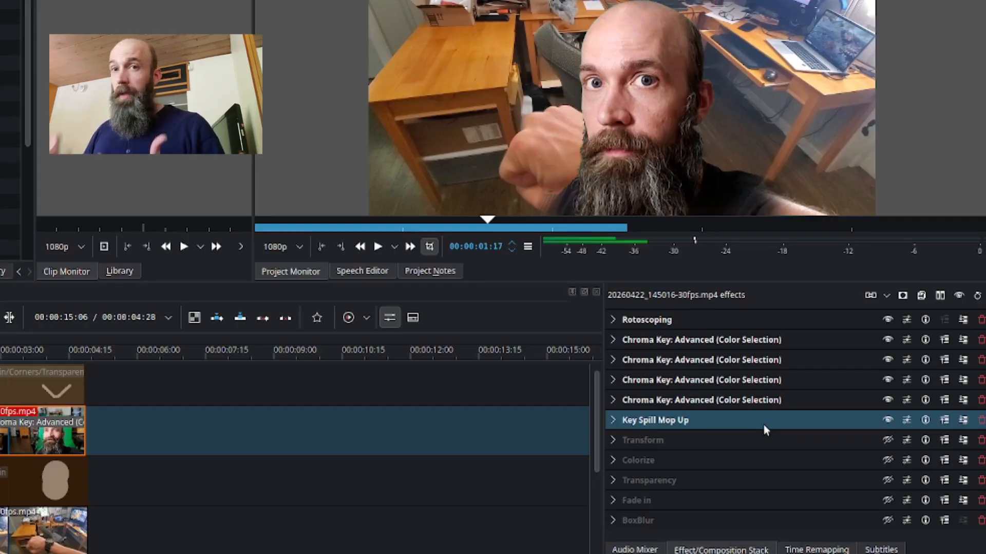
{"action": "left_click", "coordinate": [612, 420]}
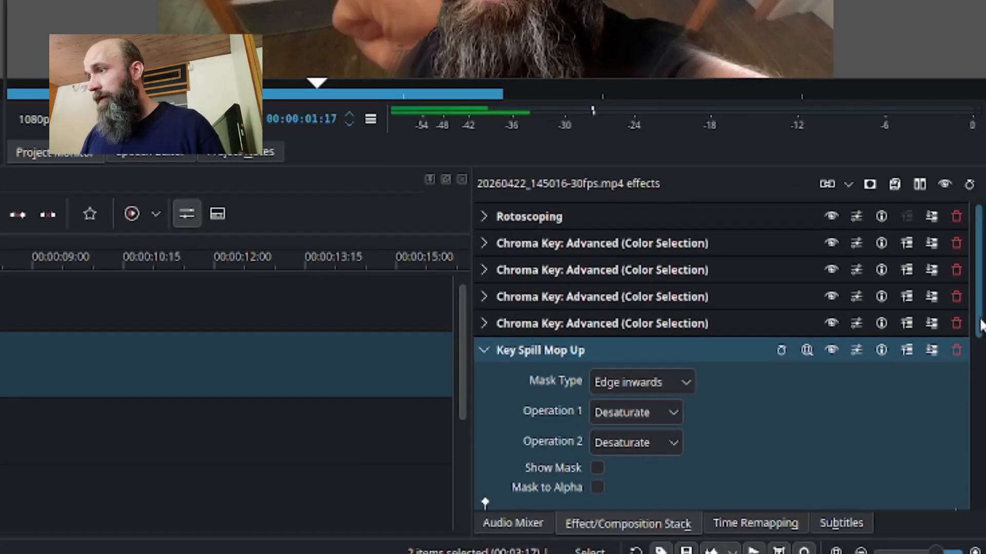
{"action": "scroll", "coordinate": [984, 434], "scroll_direction": "down", "scroll_amount": 3}
{"action": "scroll", "coordinate": [978, 378], "scroll_direction": "down", "scroll_amount": 2}
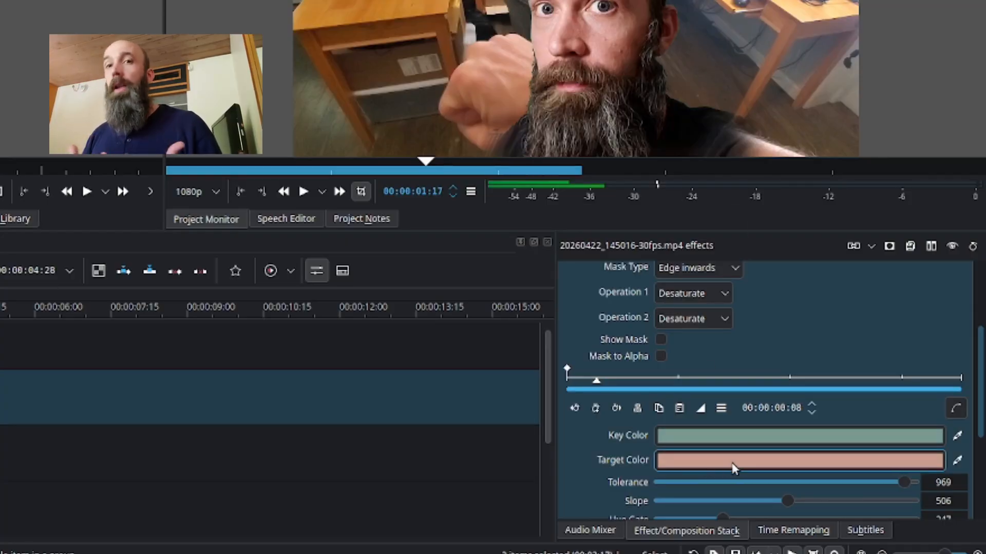
{"action": "left_click", "coordinate": [725, 296]}
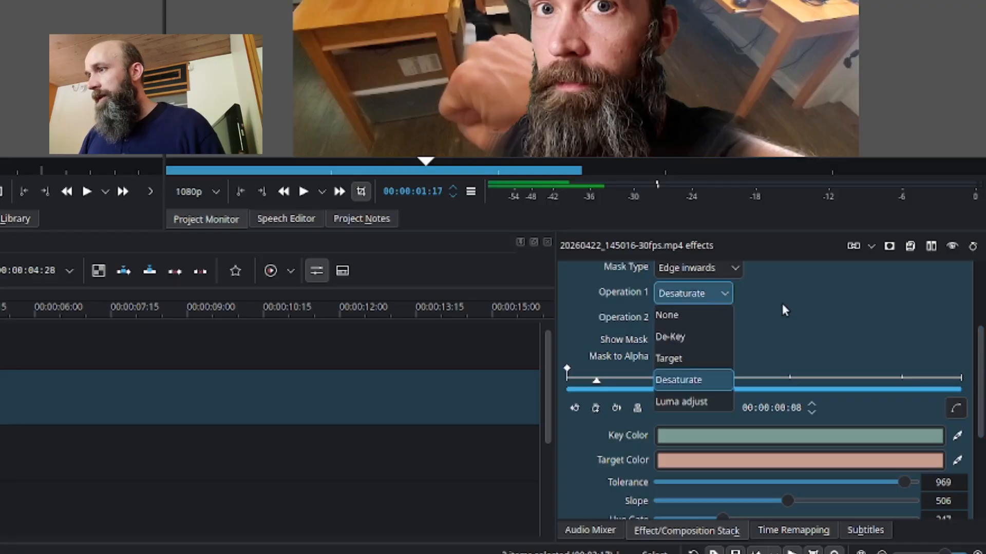
{"action": "left_click", "coordinate": [847, 343]}
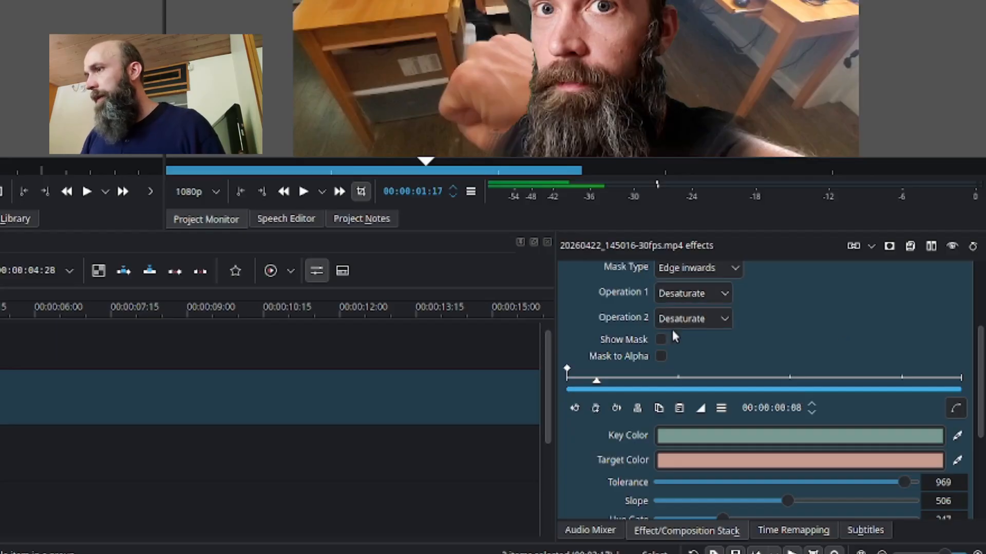
{"action": "scroll", "coordinate": [979, 398], "scroll_direction": "down", "scroll_amount": 5}
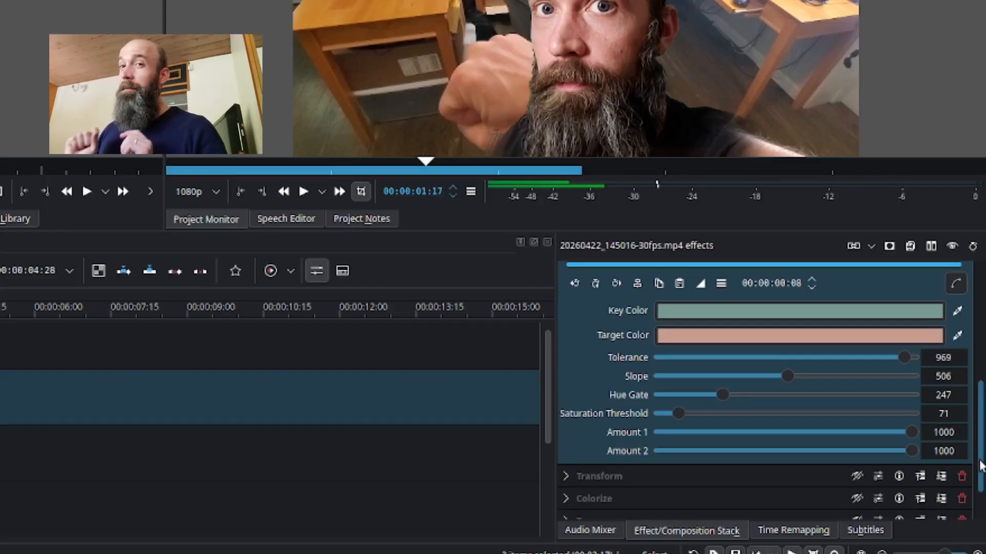
{"action": "scroll", "coordinate": [980, 464], "scroll_direction": "up", "scroll_amount": 4}
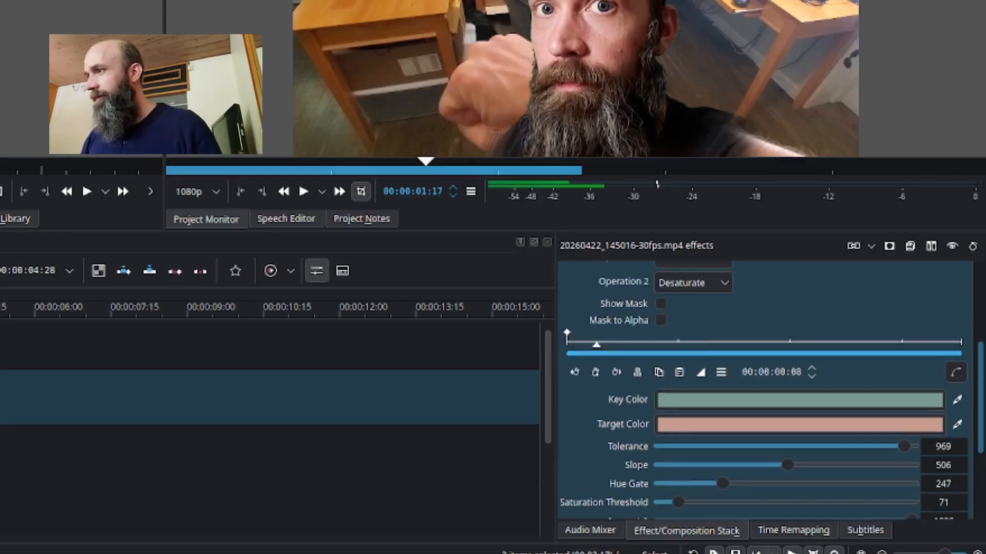
{"action": "scroll", "coordinate": [981, 394], "scroll_direction": "up", "scroll_amount": 5}
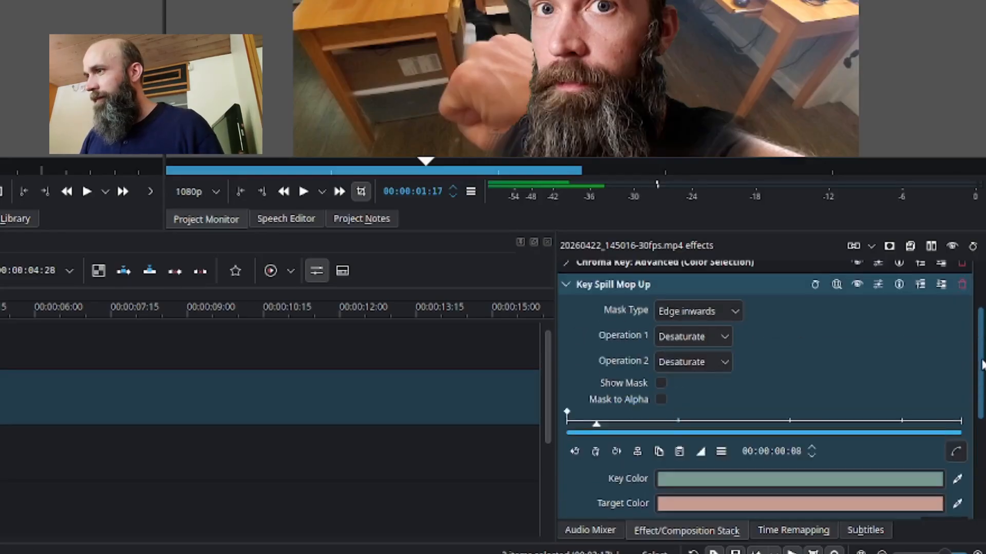
{"action": "left_click", "coordinate": [566, 358]}
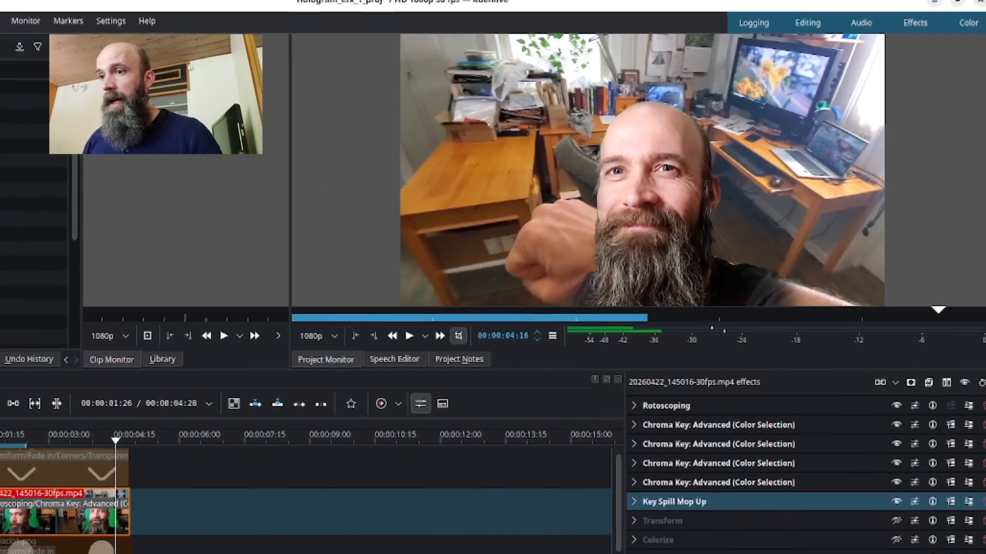
Enable the Motion Tracker on the wrist clip on V1, hide track V3 and expand the tracker's settings
{"action": "left_click", "coordinate": [185, 527]}
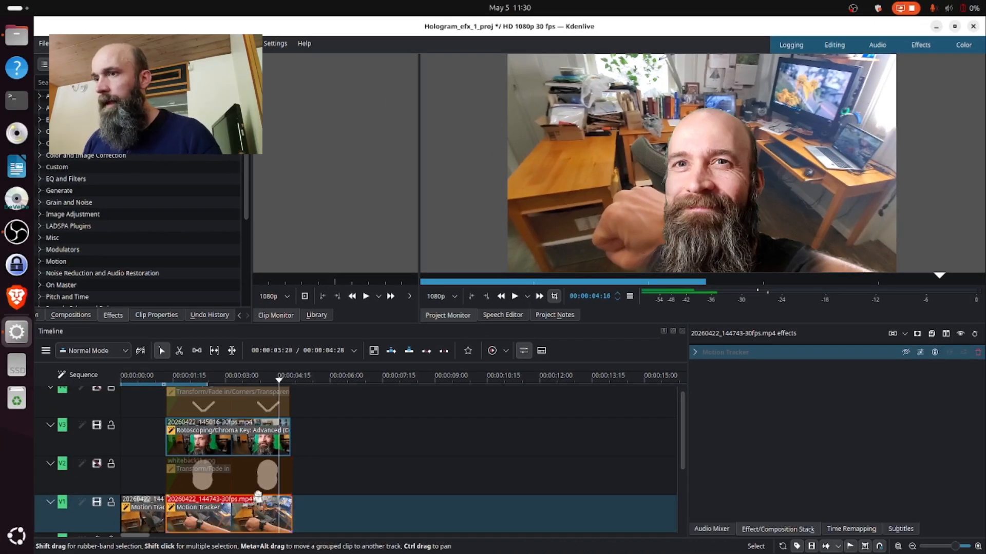
{"action": "left_click", "coordinate": [905, 354]}
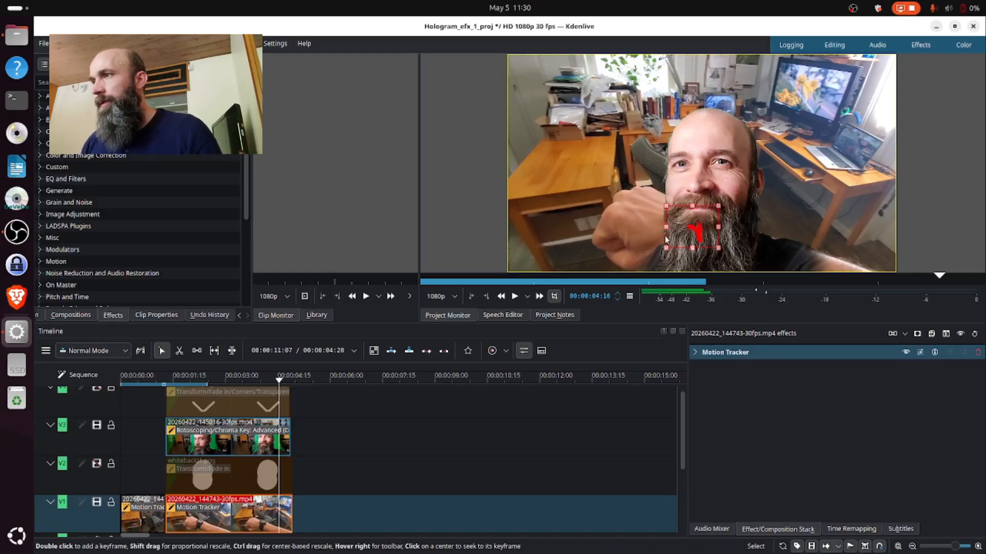
{"action": "left_click", "coordinate": [97, 425]}
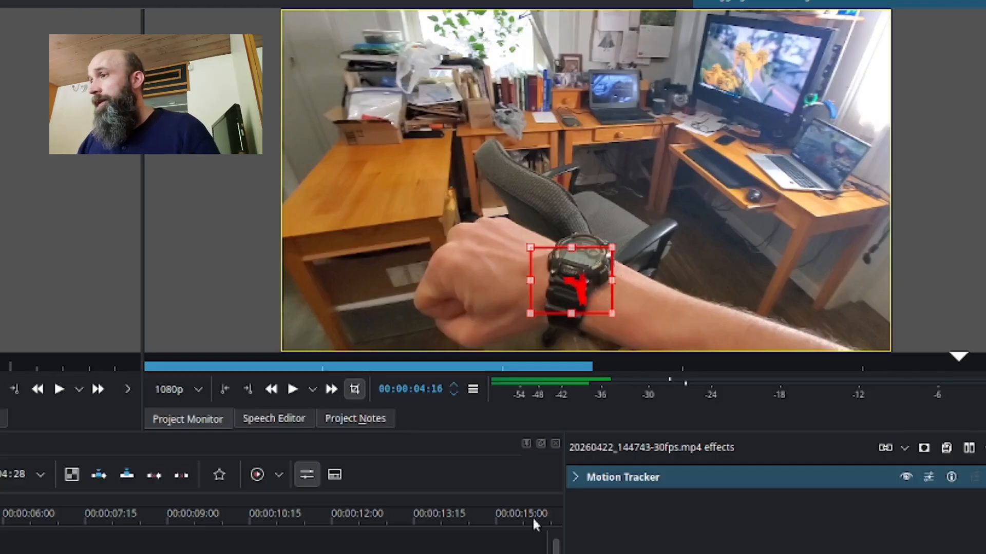
{"action": "left_click", "coordinate": [575, 476]}
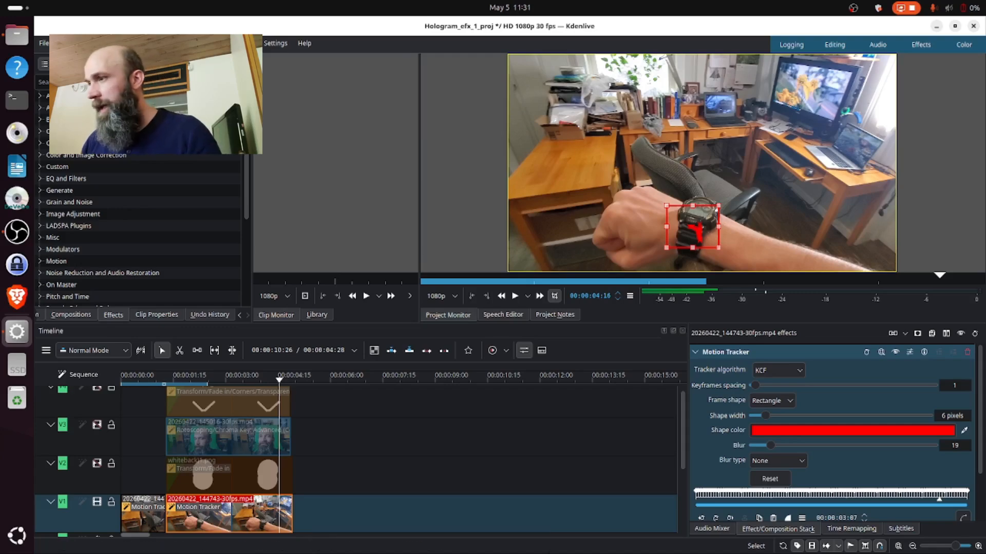
Copy all of the Motion Tracker's keyframes to the clipboard
{"action": "scroll", "coordinate": [979, 453], "scroll_direction": "down", "scroll_amount": 3}
{"action": "scroll", "coordinate": [972, 501], "scroll_direction": "up", "scroll_amount": 3}
{"action": "scroll", "coordinate": [831, 432], "scroll_direction": "down", "scroll_amount": 1}
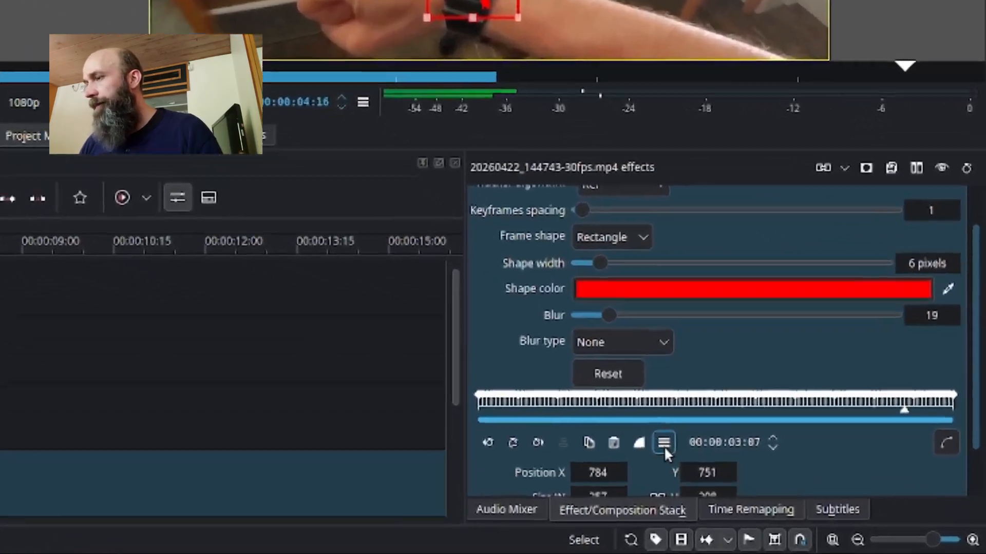
{"action": "left_click", "coordinate": [667, 444]}
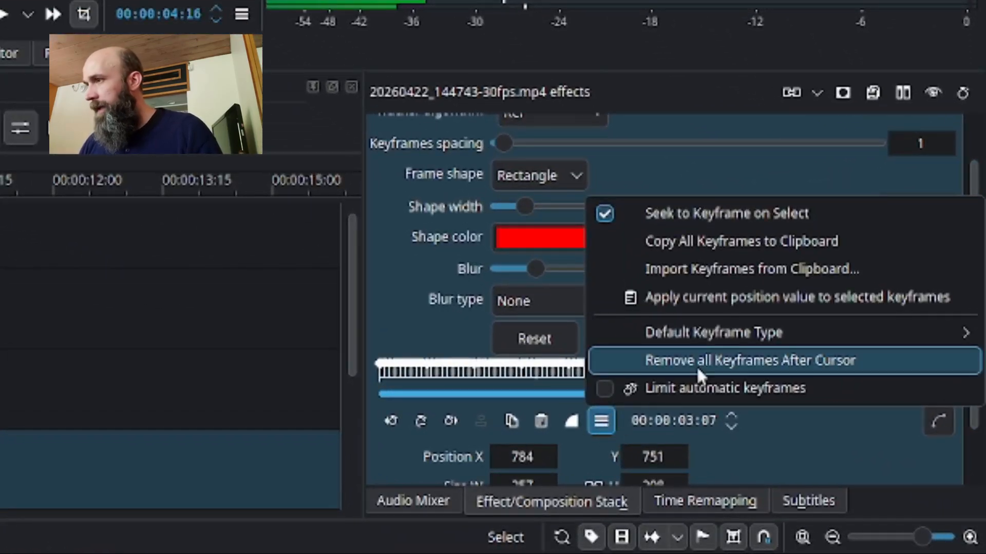
{"action": "left_click", "coordinate": [757, 244]}
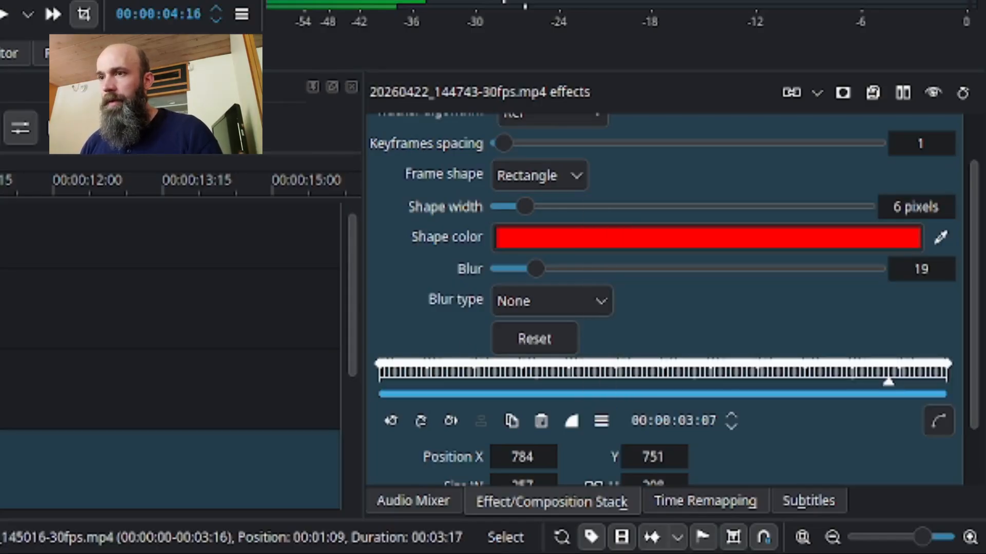
Enable the Transform effect on the green-screen clip on V3 and show its keyframe, position and size settings
{"action": "left_click", "coordinate": [2, 308]}
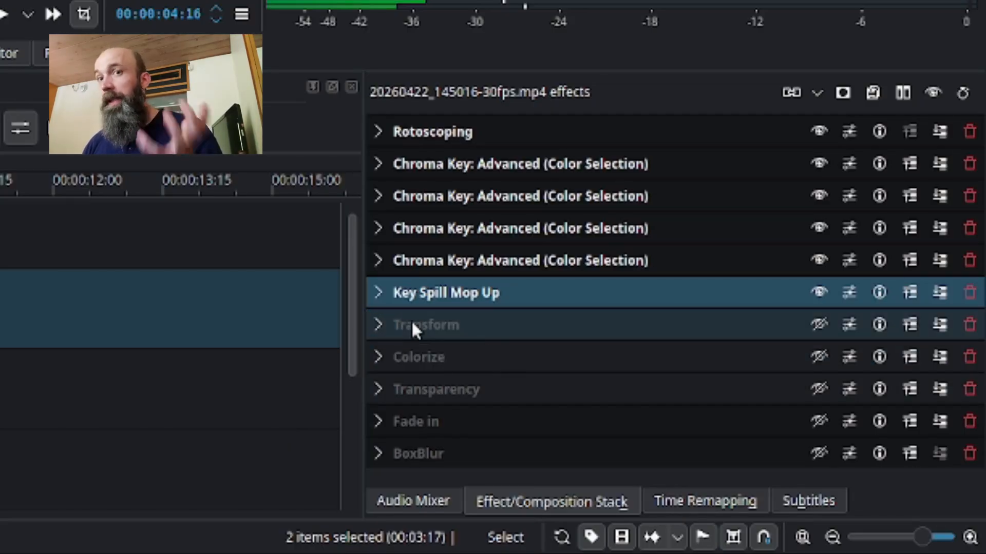
{"action": "left_click", "coordinate": [386, 322]}
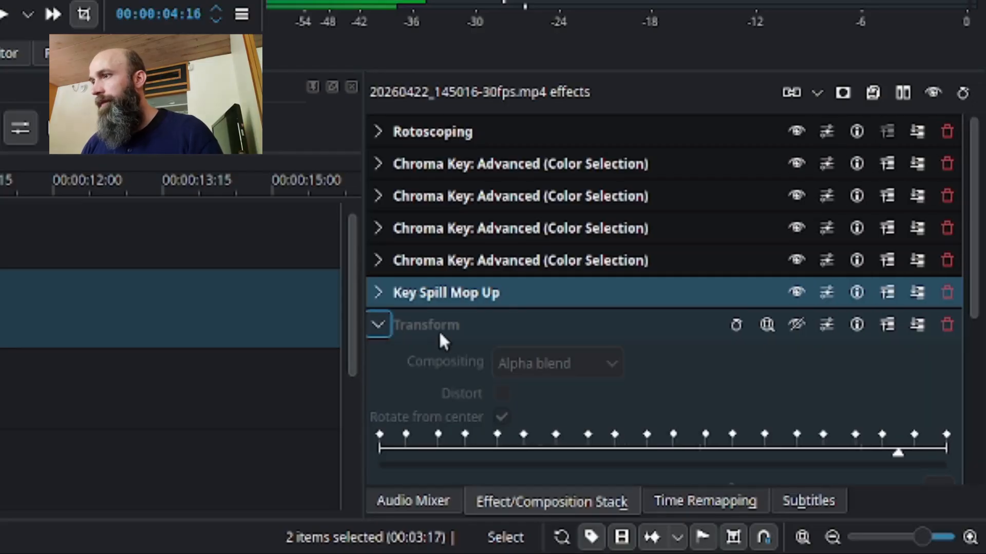
{"action": "left_click", "coordinate": [795, 325]}
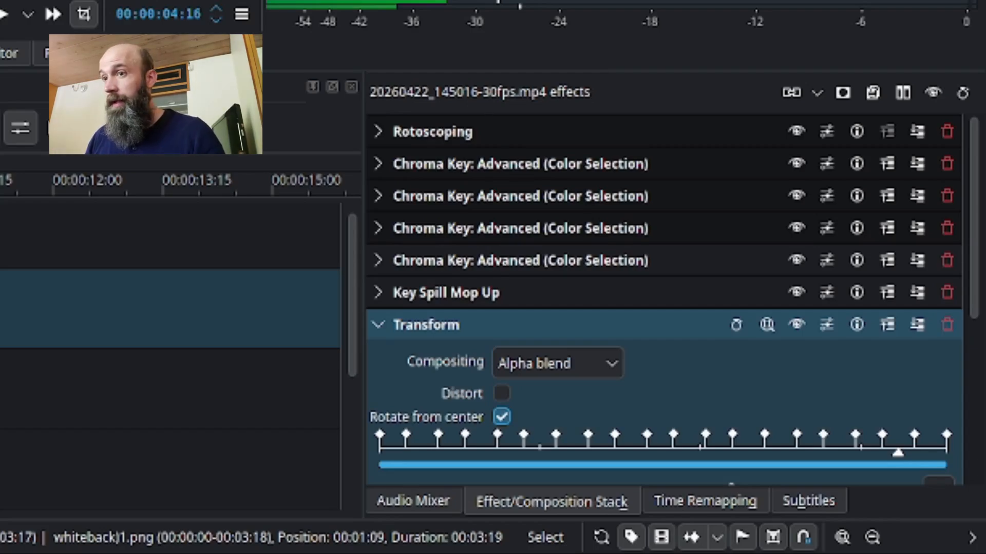
{"action": "scroll", "coordinate": [979, 329], "scroll_direction": "down", "scroll_amount": 1}
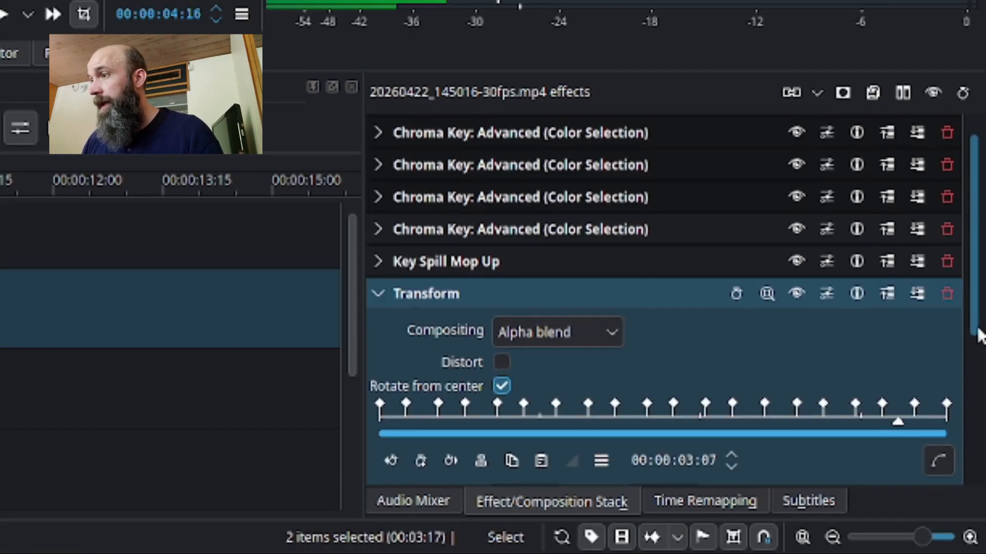
{"action": "scroll", "coordinate": [979, 330], "scroll_direction": "down", "scroll_amount": 3}
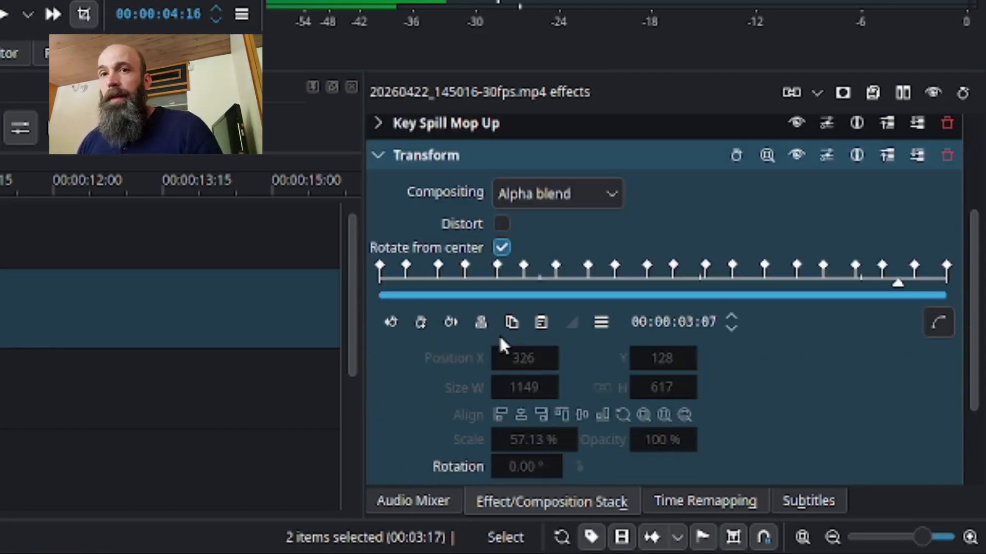
Start importing the clipboard keyframes into the green-screen clip's Transform effect, mapping the top-left Position to the Rectangle's top left
{"action": "left_click", "coordinate": [600, 322]}
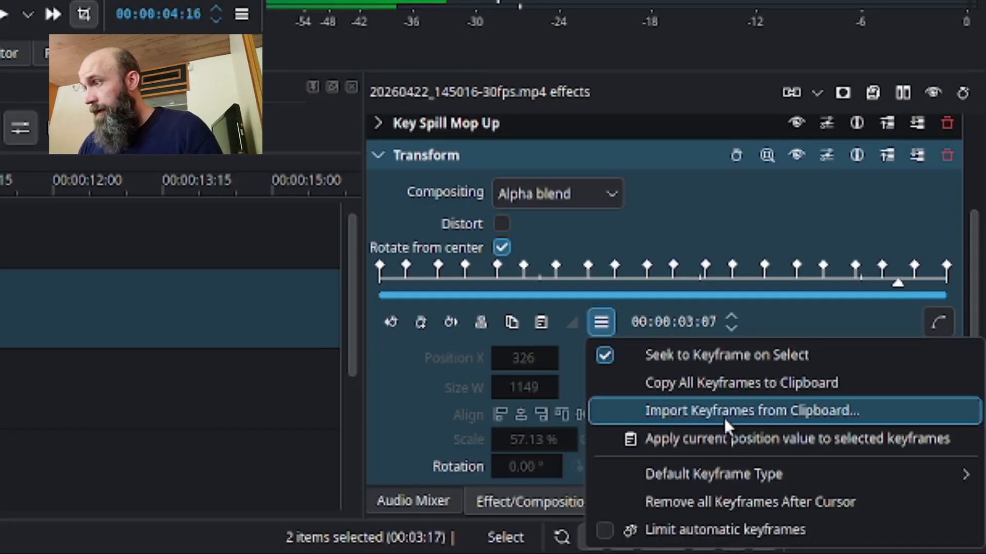
{"action": "left_click", "coordinate": [775, 415]}
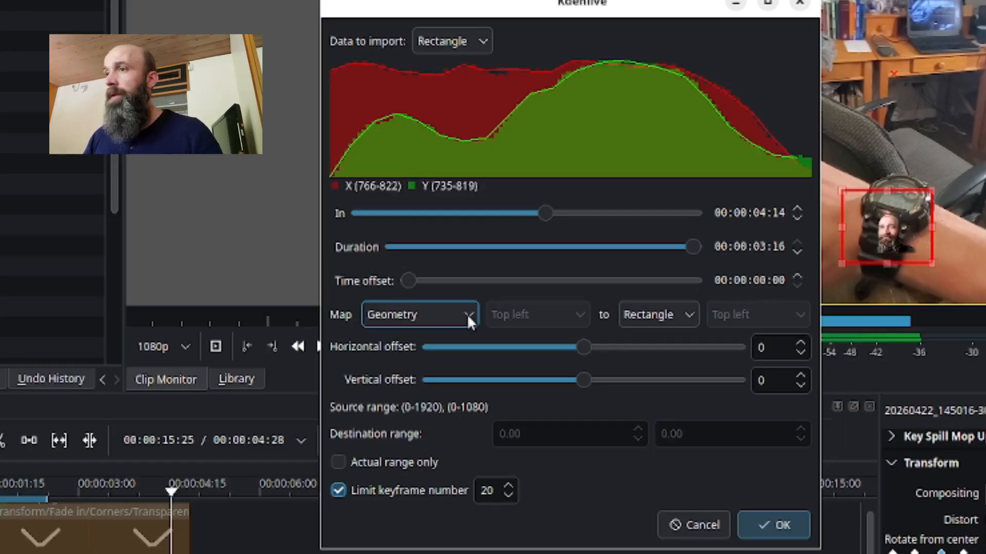
{"action": "left_click", "coordinate": [466, 313]}
{"action": "left_click", "coordinate": [428, 366]}
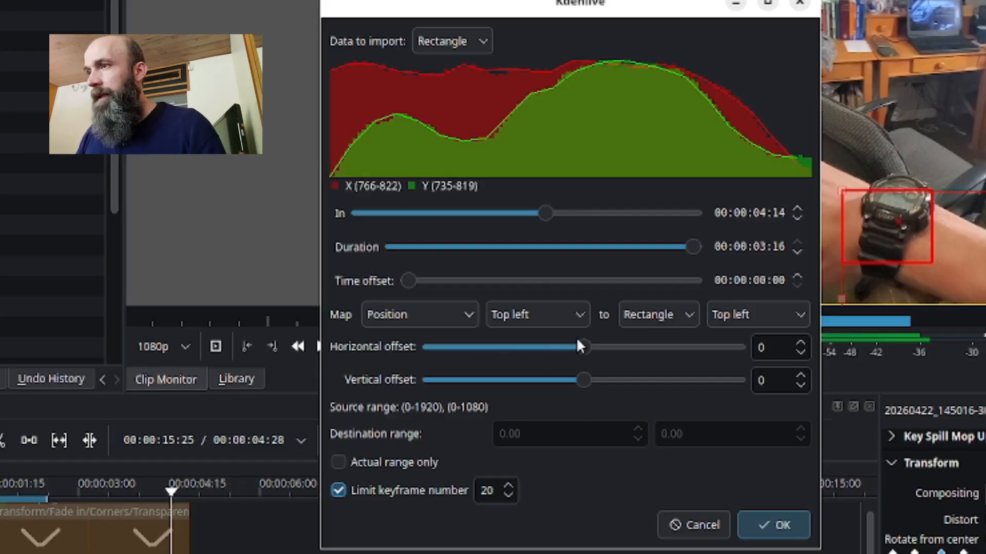
Try a horizontal offset of -513 and a vertical offset of -469 for the imported keyframes and discard the import
{"action": "left_click_drag", "start_coordinate": [585, 347], "coordinate": [519, 347]}
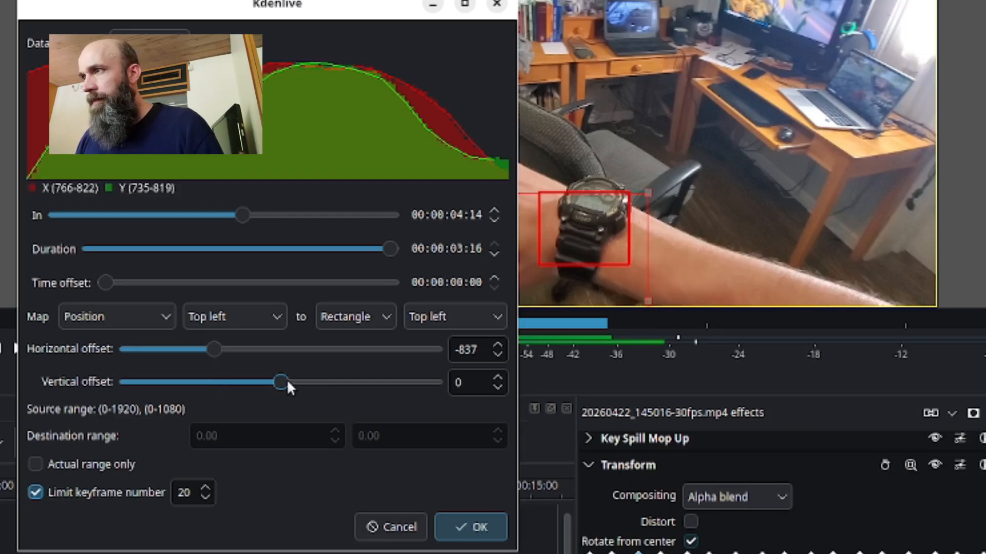
{"action": "left_click_drag", "start_coordinate": [286, 384], "coordinate": [375, 386]}
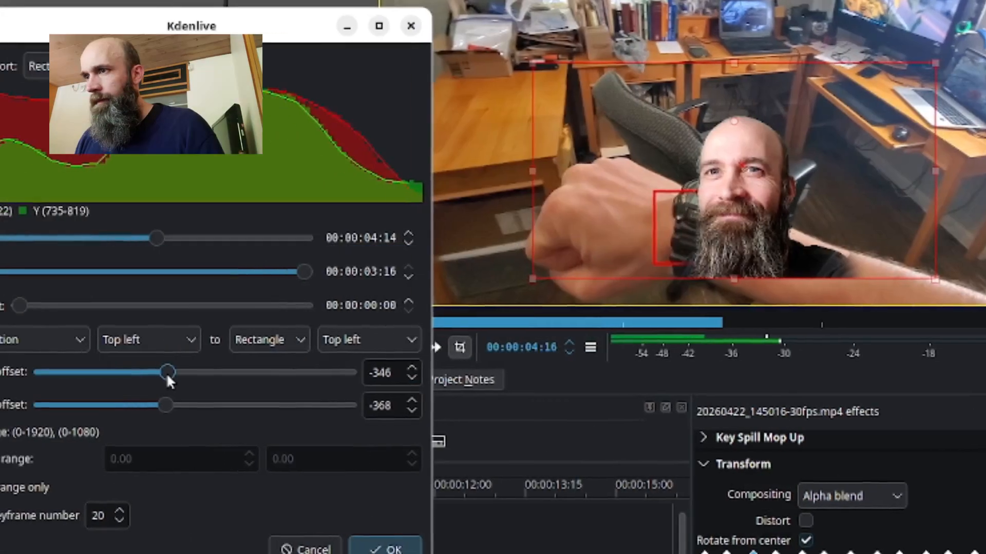
{"action": "left_click_drag", "start_coordinate": [167, 373], "coordinate": [219, 371]}
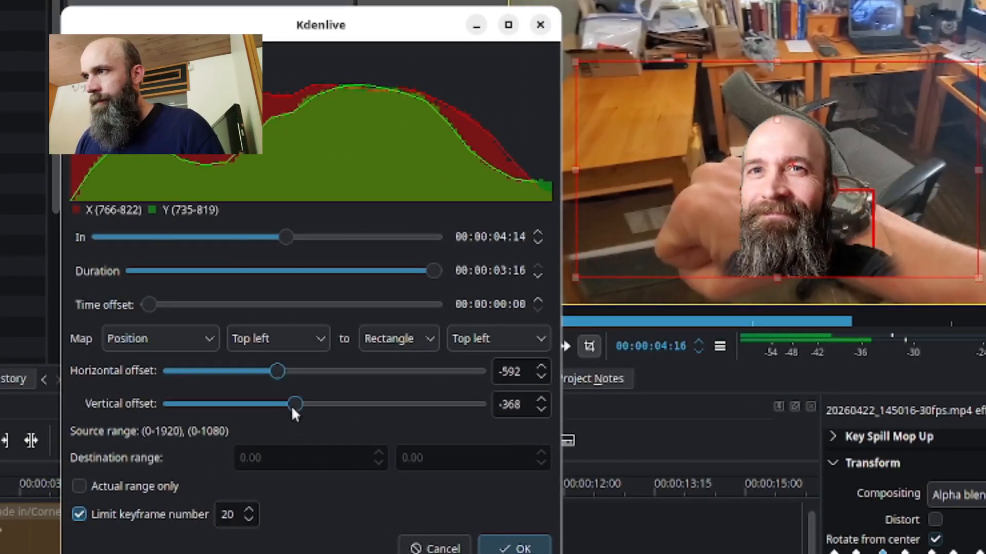
{"action": "mouse_move", "coordinate": [292, 410]}
{"action": "left_mouse_down"}
{"action": "mouse_move", "coordinate": [313, 411]}
{"action": "mouse_move", "coordinate": [264, 409]}
{"action": "mouse_move", "coordinate": [286, 415]}
{"action": "left_mouse_up"}
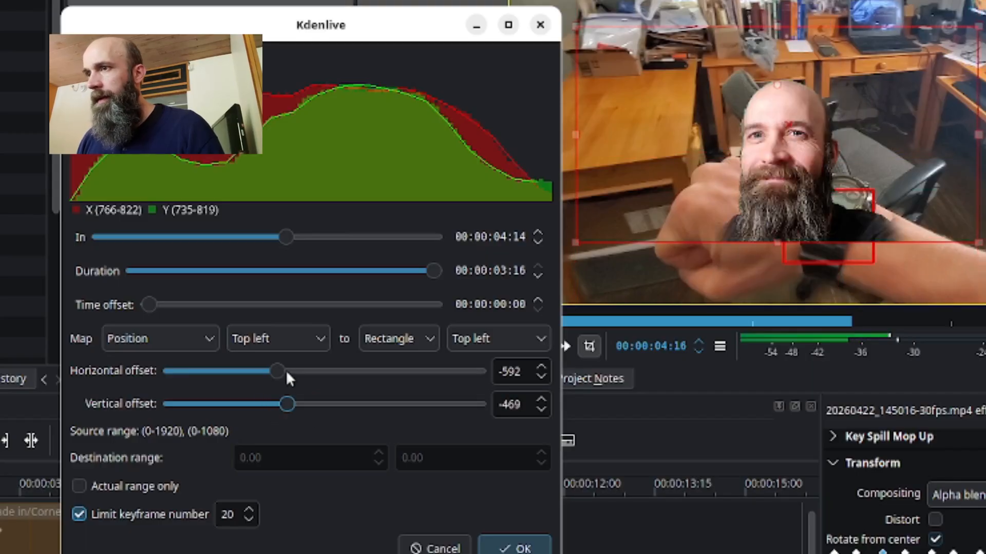
{"action": "mouse_move", "coordinate": [277, 372]}
{"action": "left_mouse_down"}
{"action": "mouse_move", "coordinate": [296, 381]}
{"action": "mouse_move", "coordinate": [286, 378]}
{"action": "left_mouse_up"}
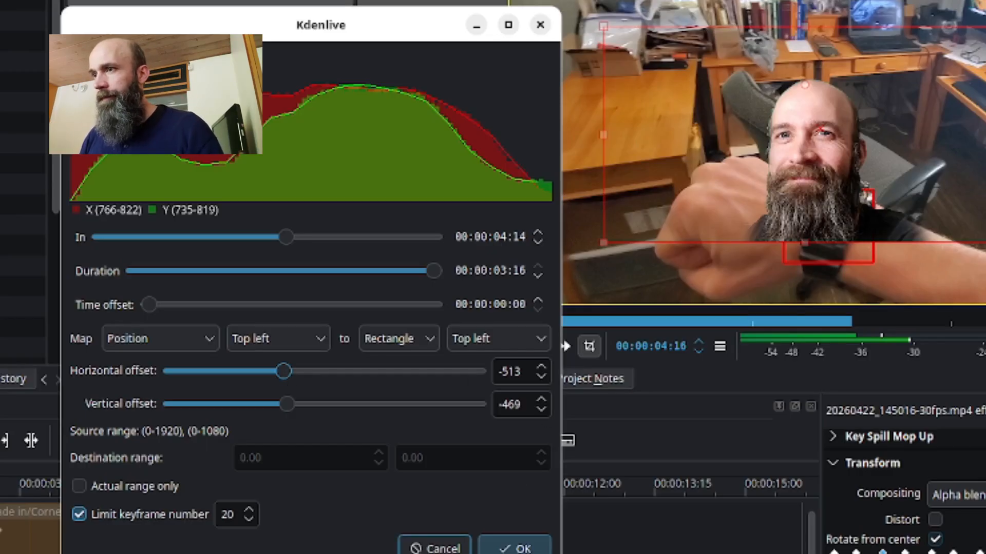
{"action": "left_click", "coordinate": [432, 547]}
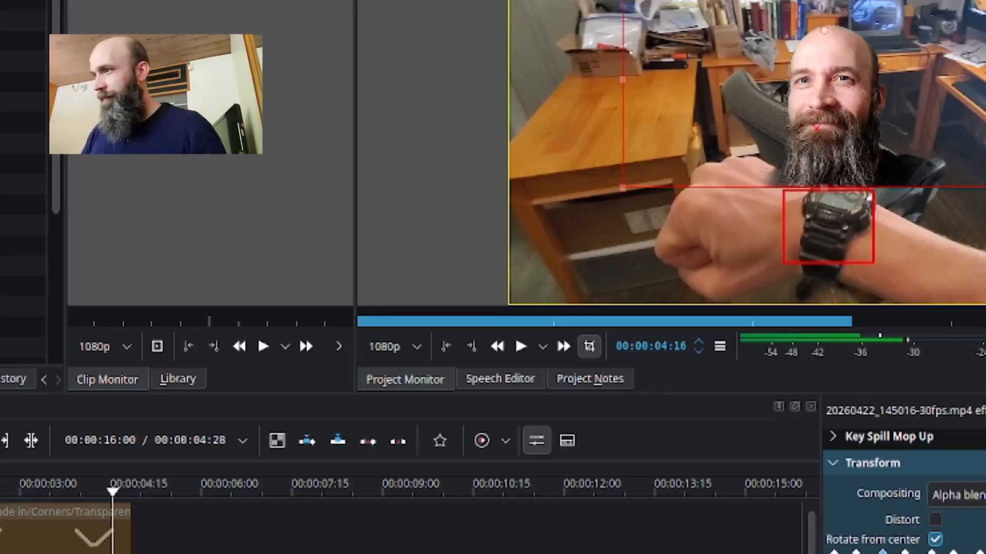
Collapse the Transform effect, enable the Colorize effect on the green-screen clip and review its hue setting
{"action": "left_click", "coordinate": [834, 465]}
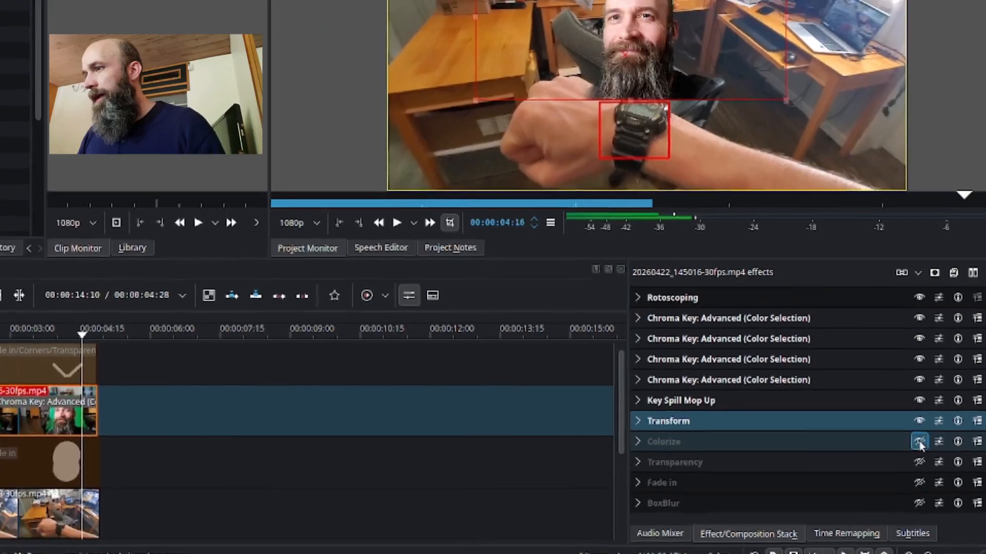
{"action": "left_click", "coordinate": [918, 440]}
{"action": "left_click", "coordinate": [635, 441]}
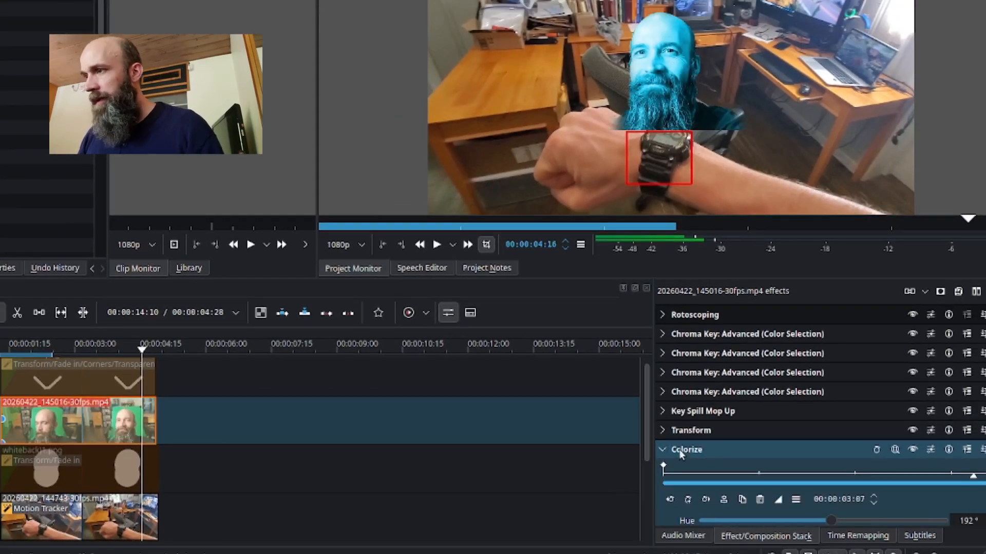
{"action": "left_click", "coordinate": [663, 449]}
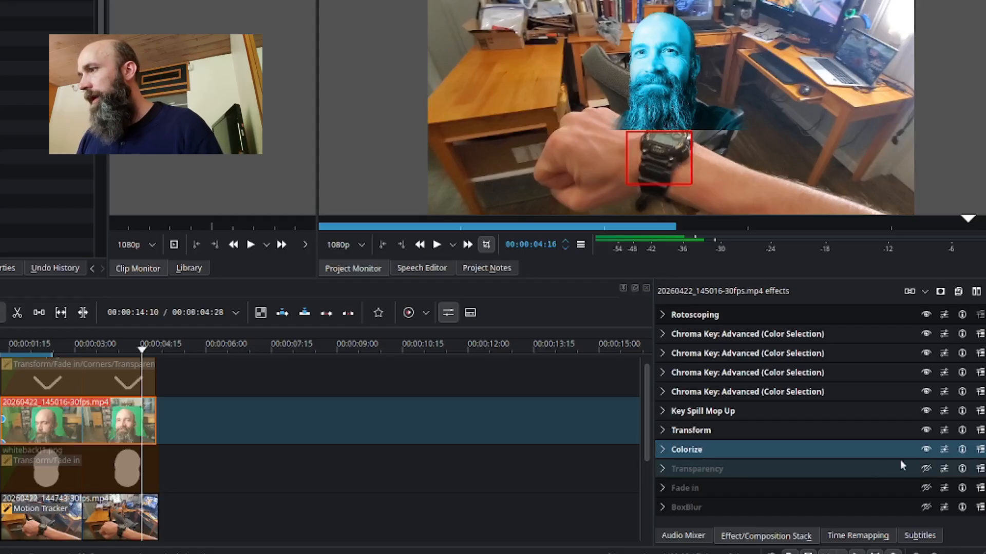
Enable the Transparency effect on the green-screen clip and review its keyframe settings
{"action": "left_click", "coordinate": [926, 469]}
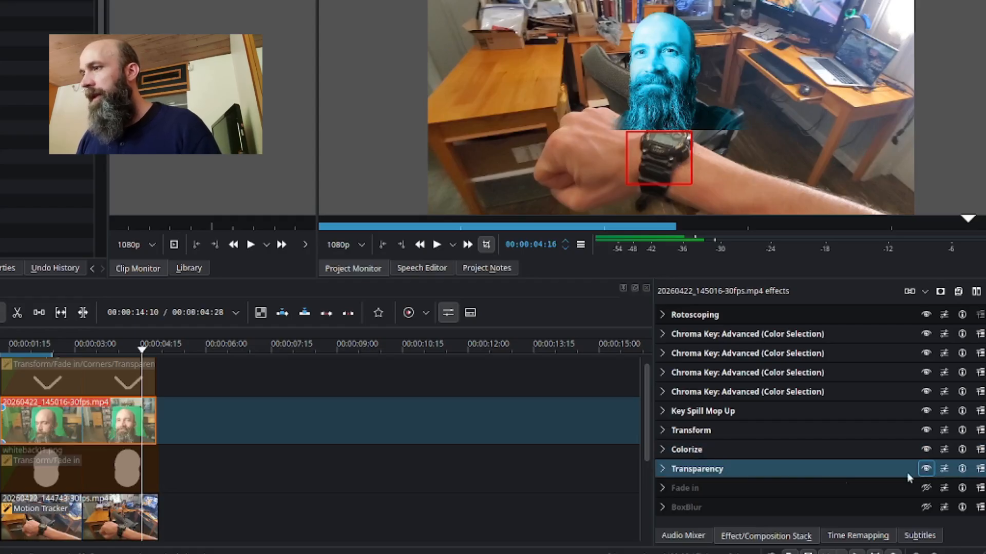
{"action": "left_click", "coordinate": [669, 468]}
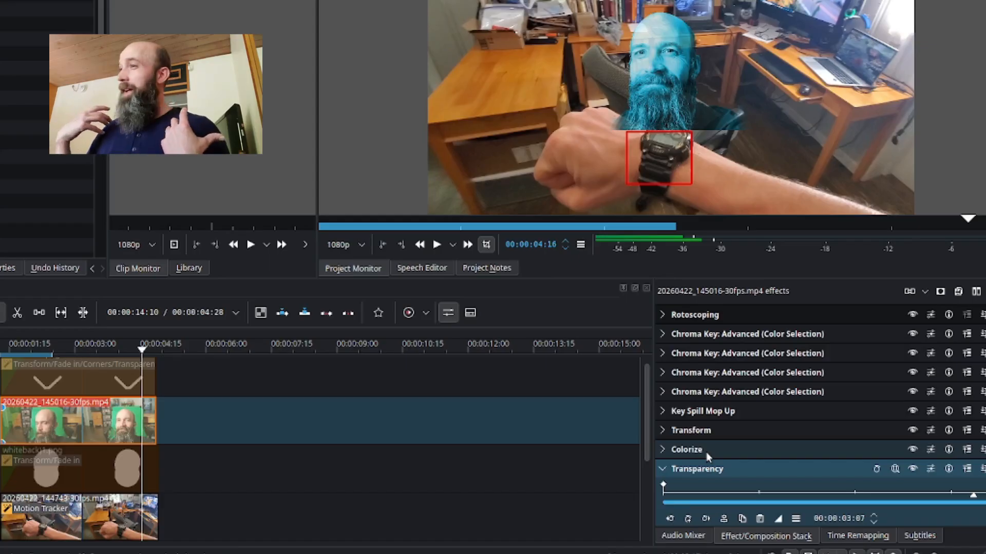
{"action": "left_click", "coordinate": [660, 469]}
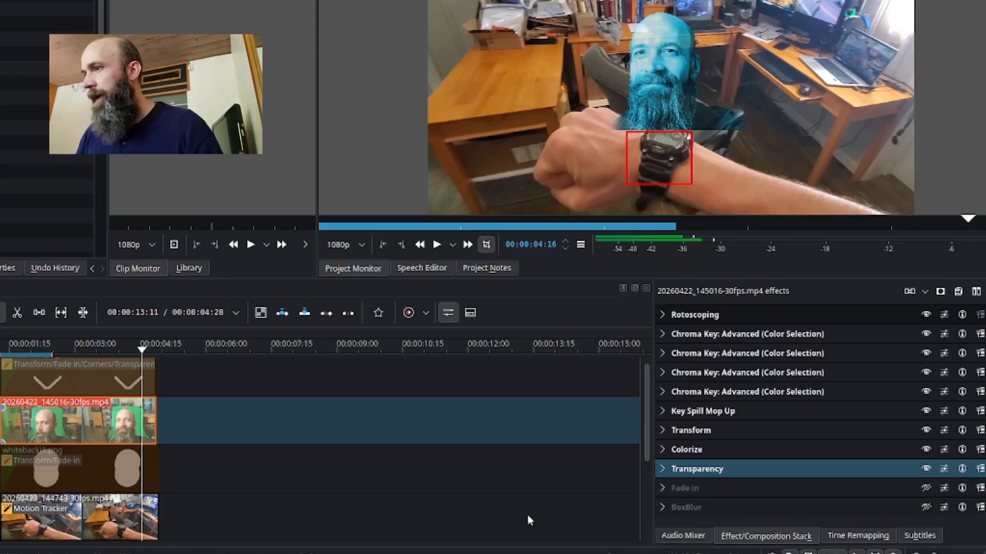
Enable the Fade in and BoxBlur effects on the green-screen clip and inspect the BoxBlur keyframe at 00:00:00:28
{"action": "left_click", "coordinate": [926, 487]}
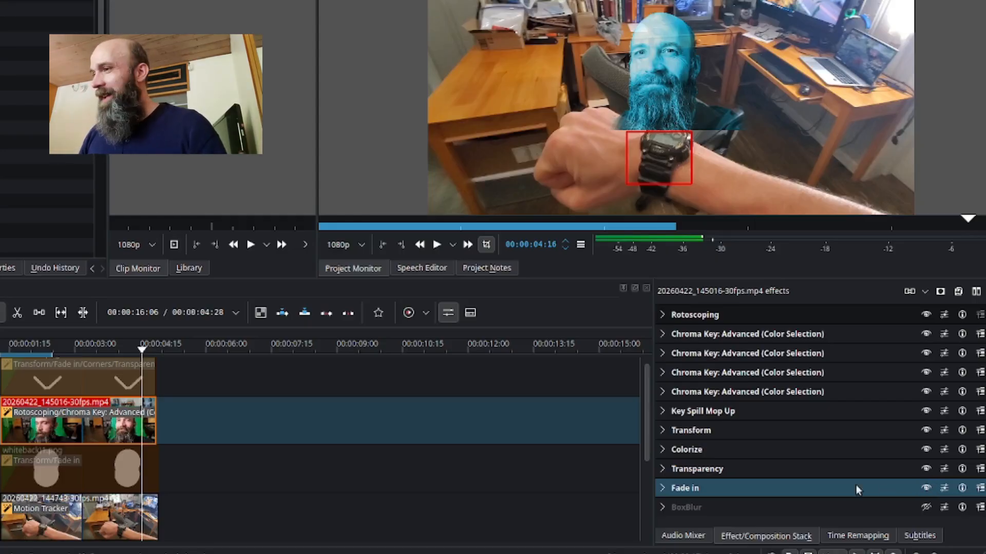
{"action": "left_click", "coordinate": [929, 506]}
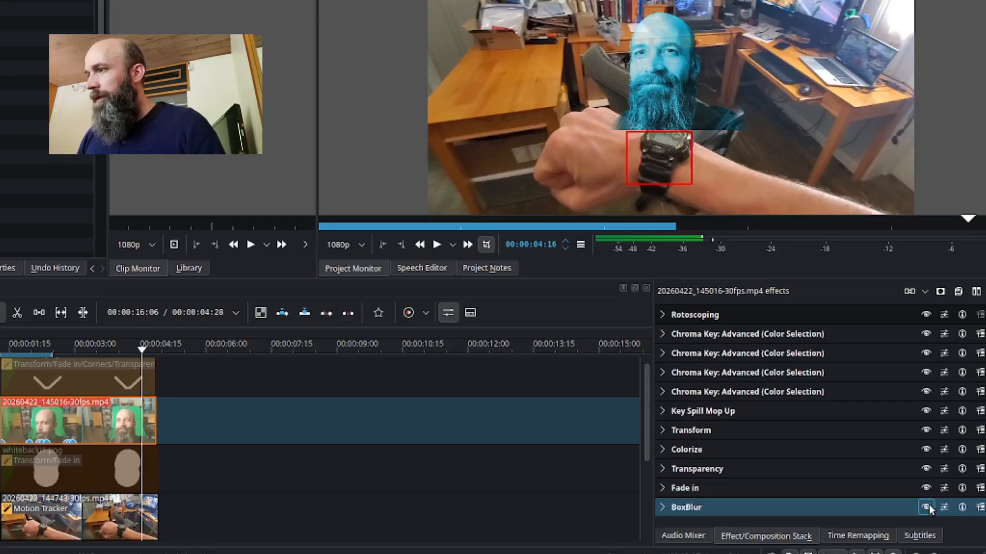
{"action": "left_click", "coordinate": [662, 508]}
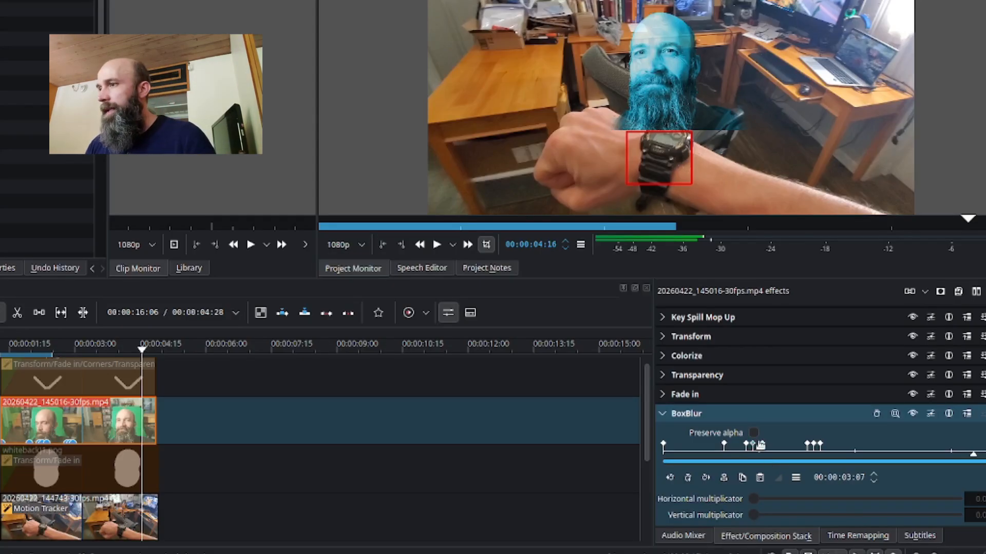
{"action": "left_click", "coordinate": [753, 445]}
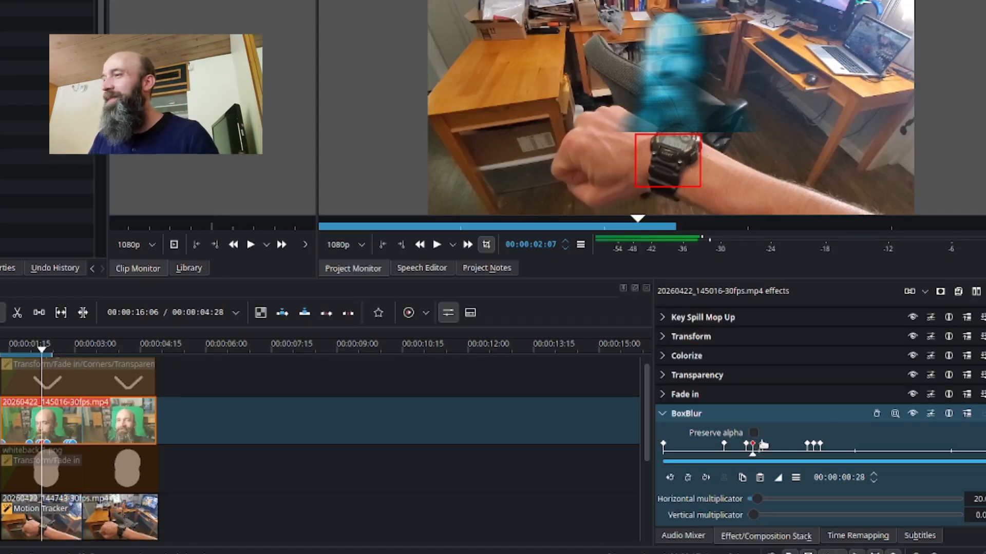
{"action": "left_click", "coordinate": [663, 414]}
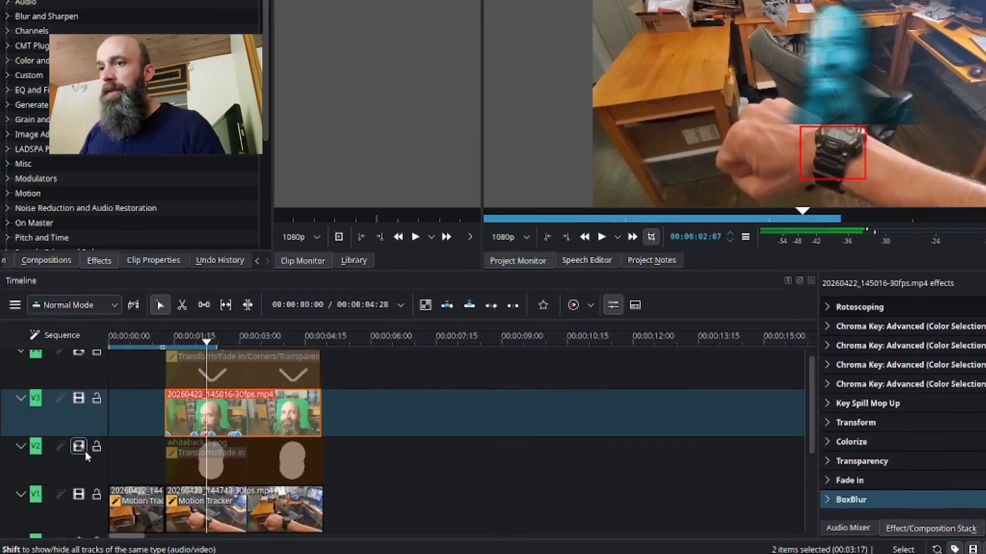
Unhide track V2 and the track above V3, and display the Transform settings of the white background clip on V2
{"action": "left_click", "coordinate": [79, 447]}
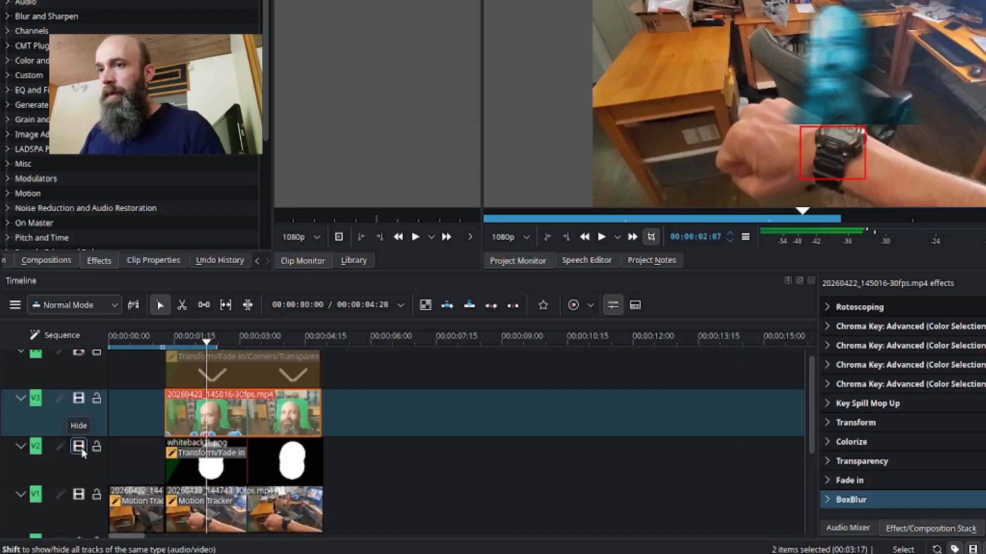
{"action": "left_click", "coordinate": [81, 354]}
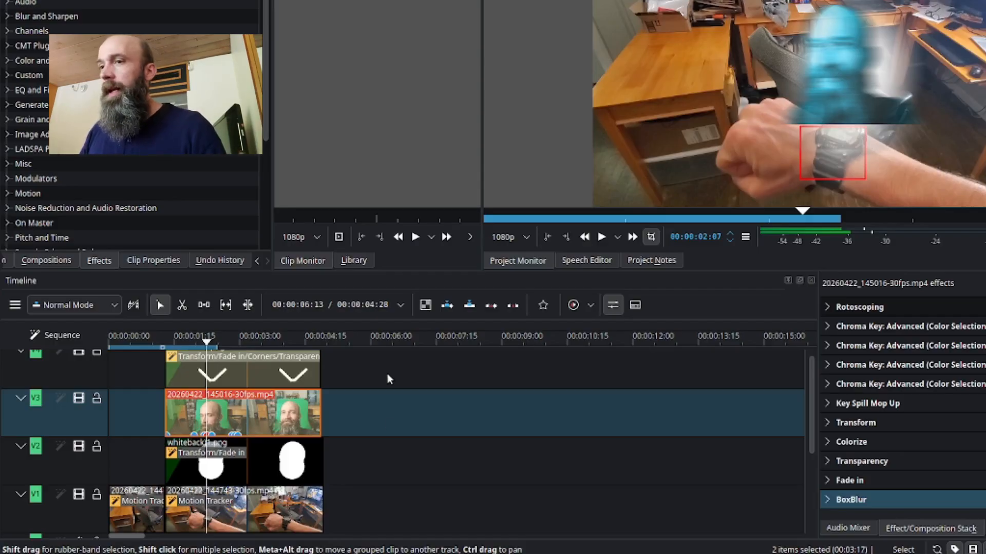
{"action": "left_click", "coordinate": [284, 460]}
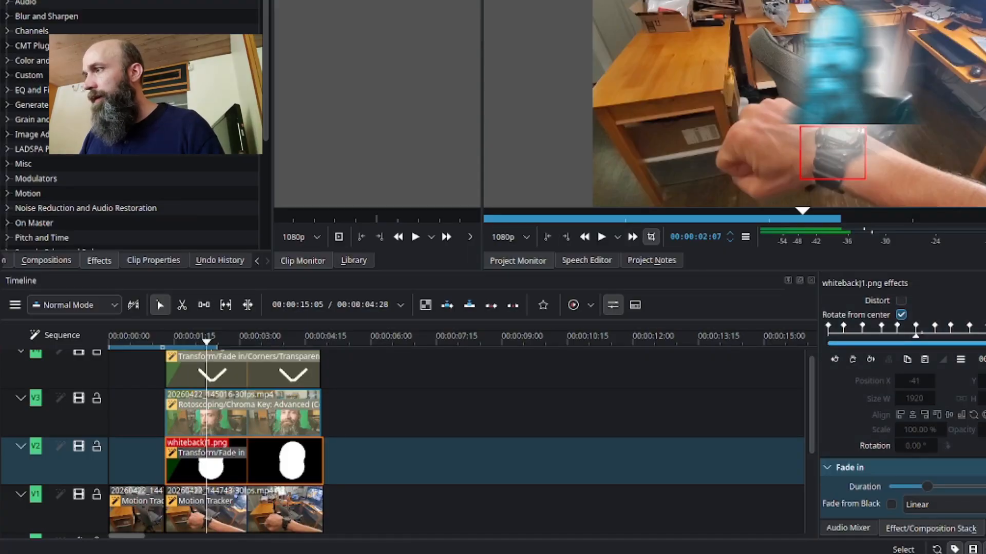
{"action": "scroll", "coordinate": [902, 408], "scroll_direction": "up", "scroll_amount": 2}
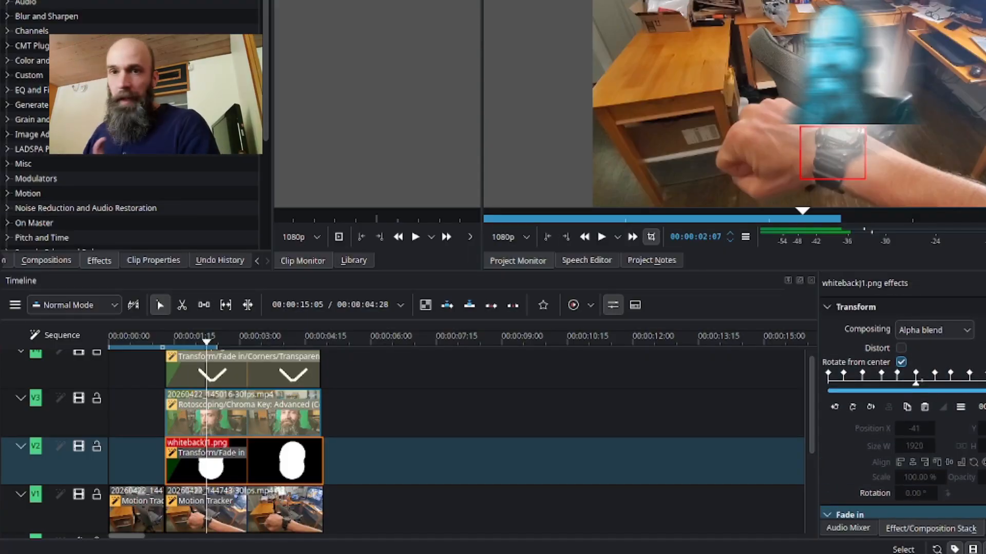